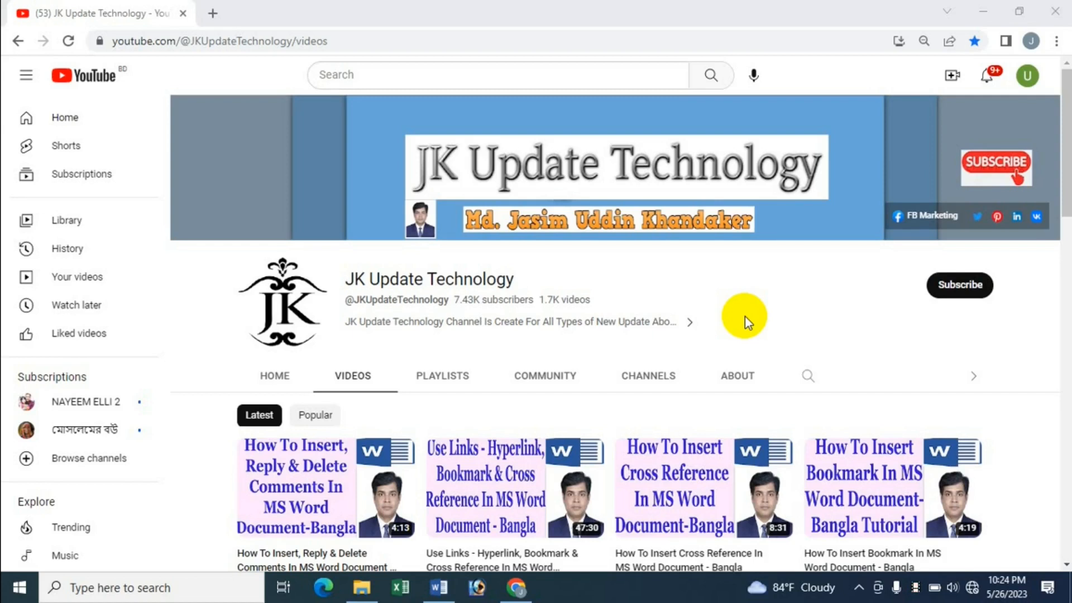
# Switch to Word and apply a Dropped drop cap to the letter D at the start of the first paragraph.
pyautogui.click(439, 588)
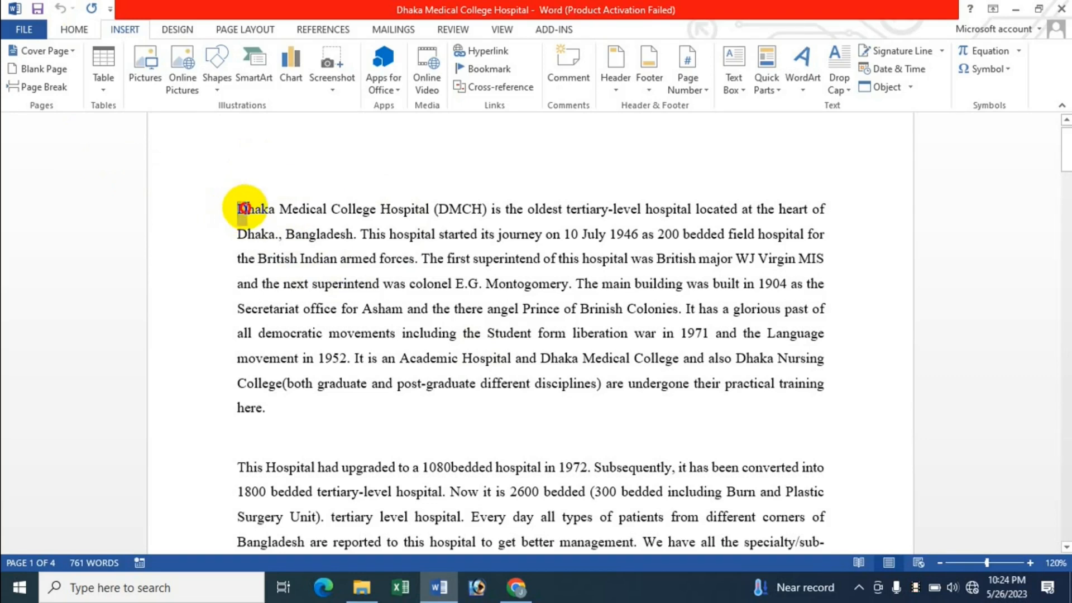
pyautogui.moveTo(241, 209); pyautogui.dragTo(251, 212)
pyautogui.click(250, 211)
pyautogui.moveTo(244, 212); pyautogui.dragTo(248, 213)
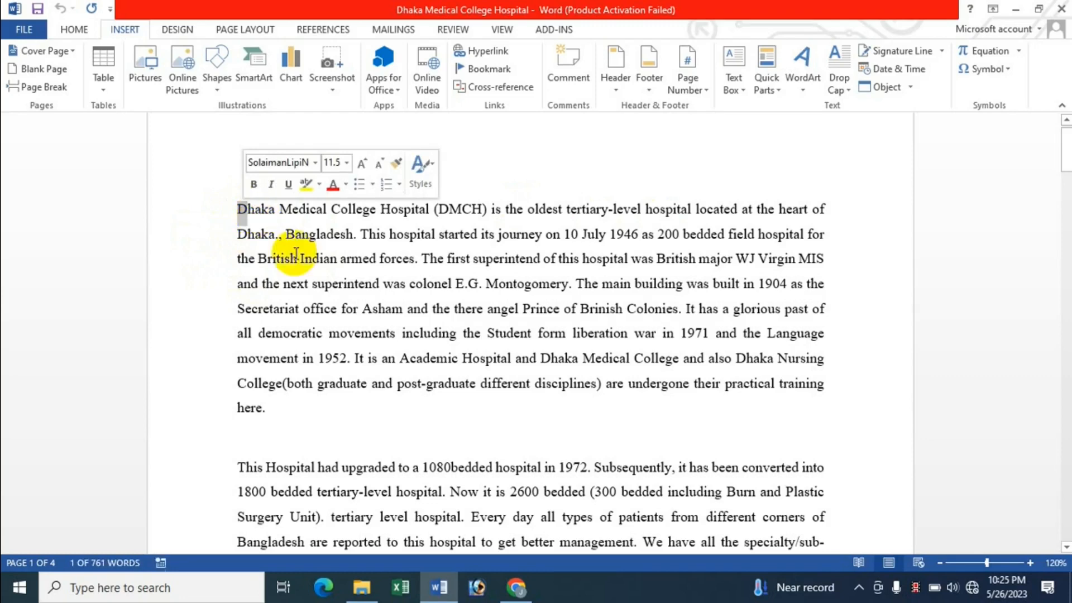
pyautogui.click(87, 38)
pyautogui.click(119, 35)
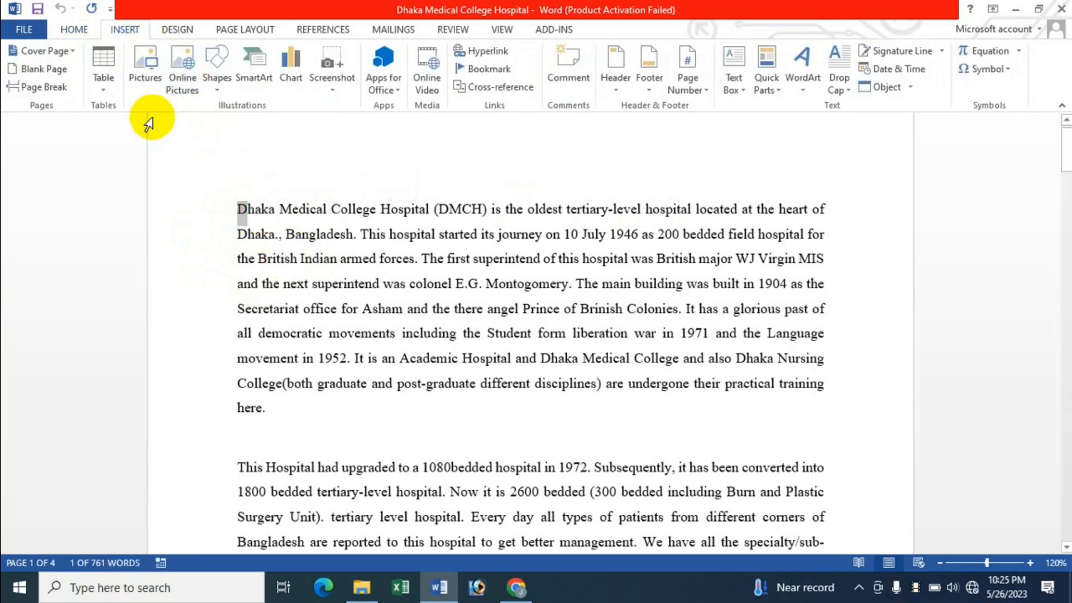
pyautogui.click(849, 91)
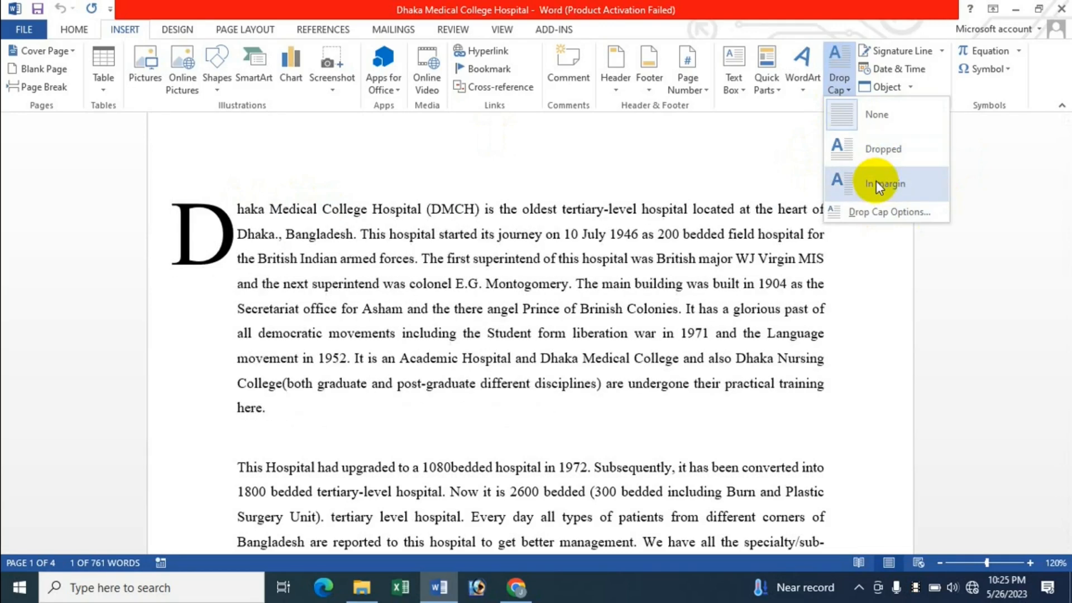
pyautogui.click(882, 150)
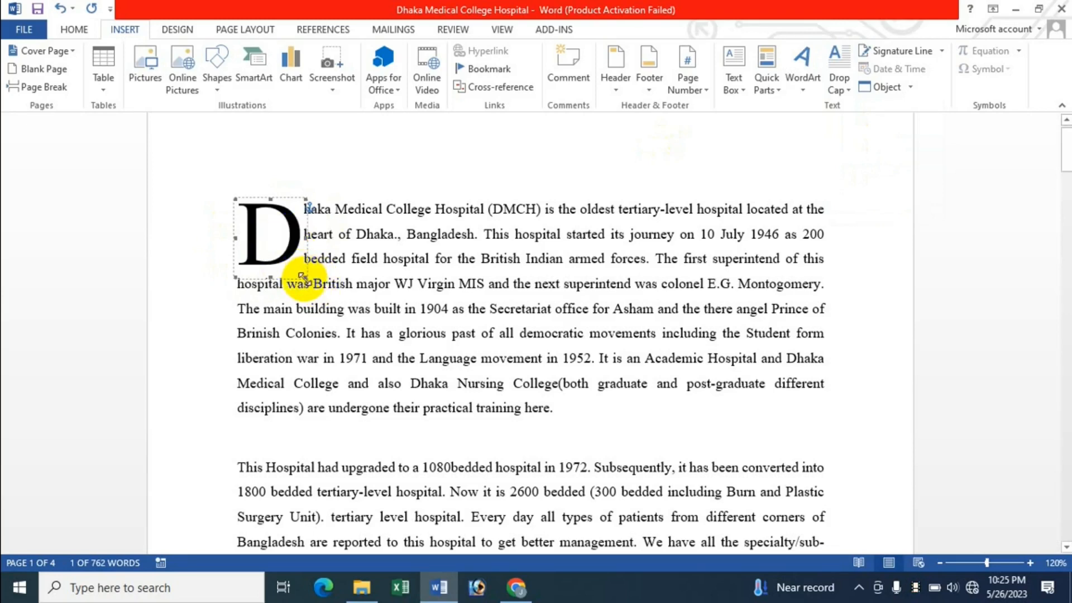
# Resize the drop cap's frame freehand: enlarge it, reduce its height slightly and extend its left edge toward the margin.
pyautogui.moveTo(302, 276); pyautogui.dragTo(319, 289)
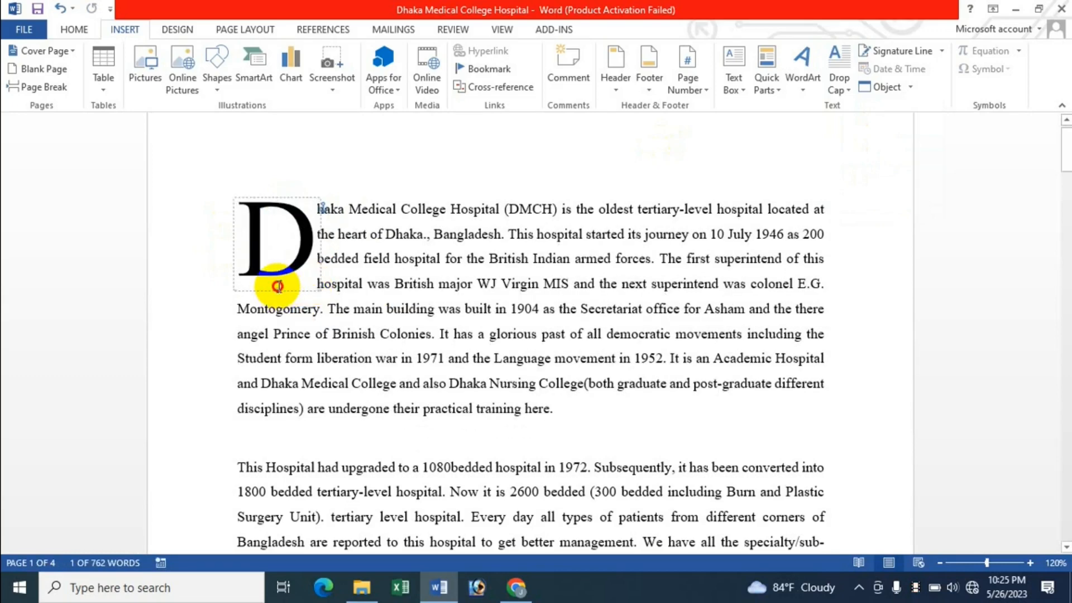
pyautogui.click(281, 205)
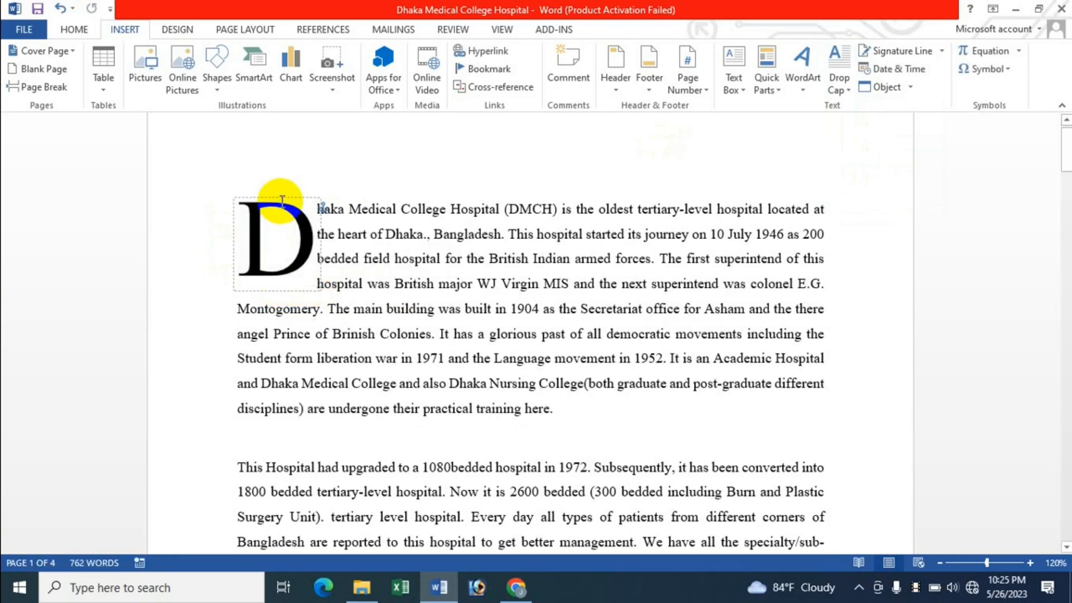
pyautogui.click(282, 202)
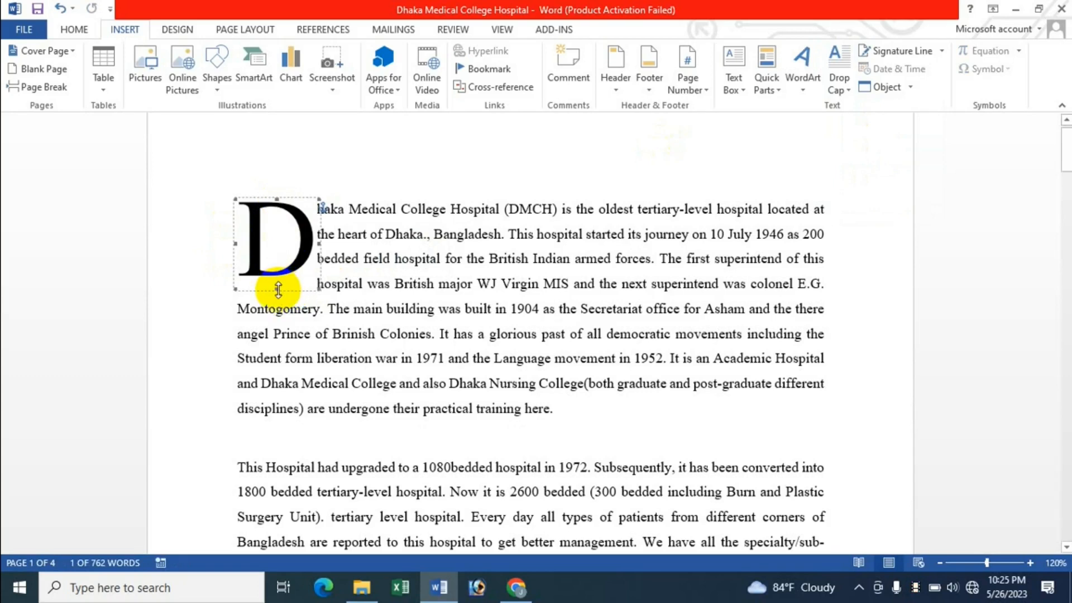
pyautogui.moveTo(278, 289)
pyautogui.mouseDown()
pyautogui.moveTo(269, 261)
pyautogui.moveTo(277, 280)
pyautogui.mouseUp()
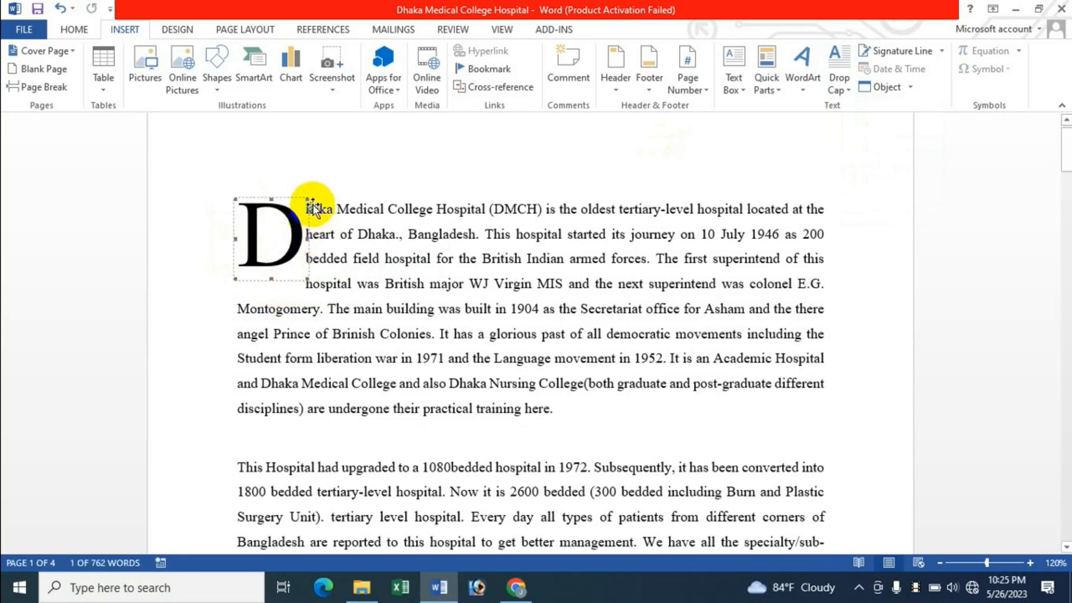
pyautogui.moveTo(234, 239); pyautogui.dragTo(224, 240)
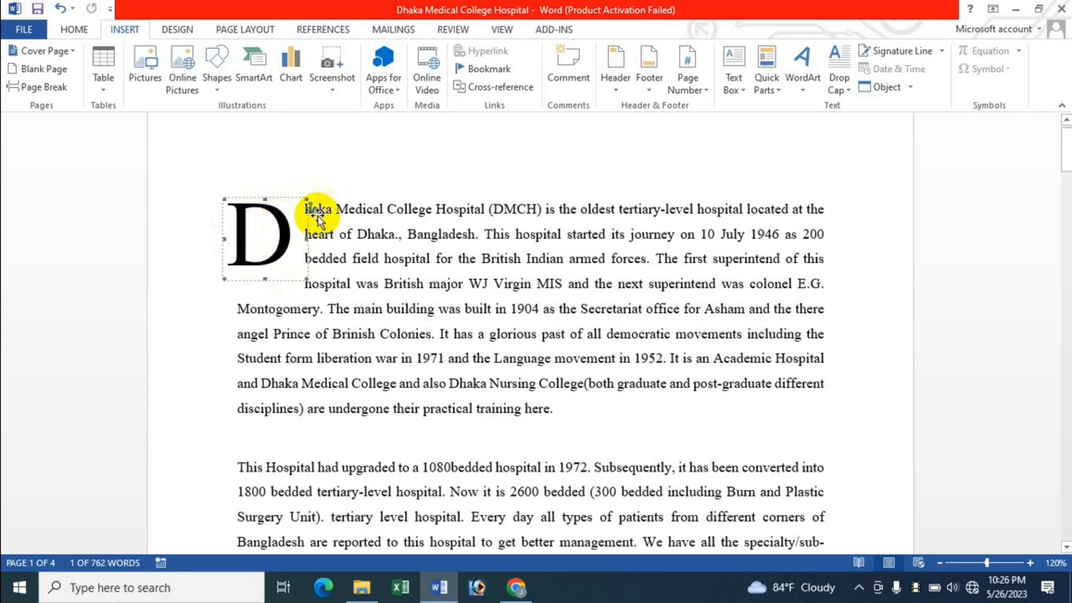
pyautogui.click(297, 229)
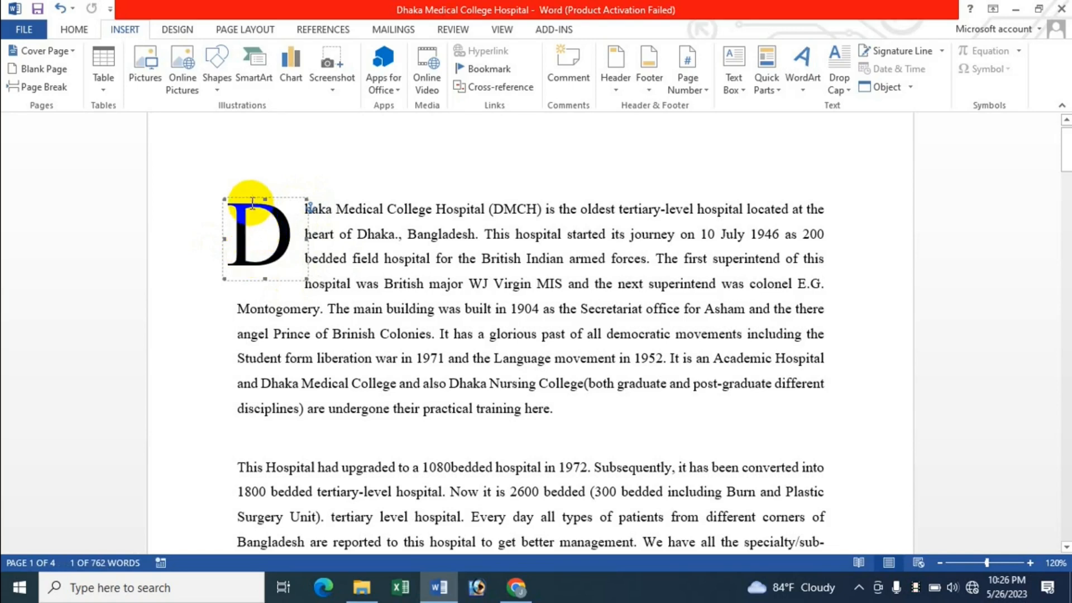
# In the drop cap options, set the font to Arial Black and the lines to drop to 6.
pyautogui.click(840, 92)
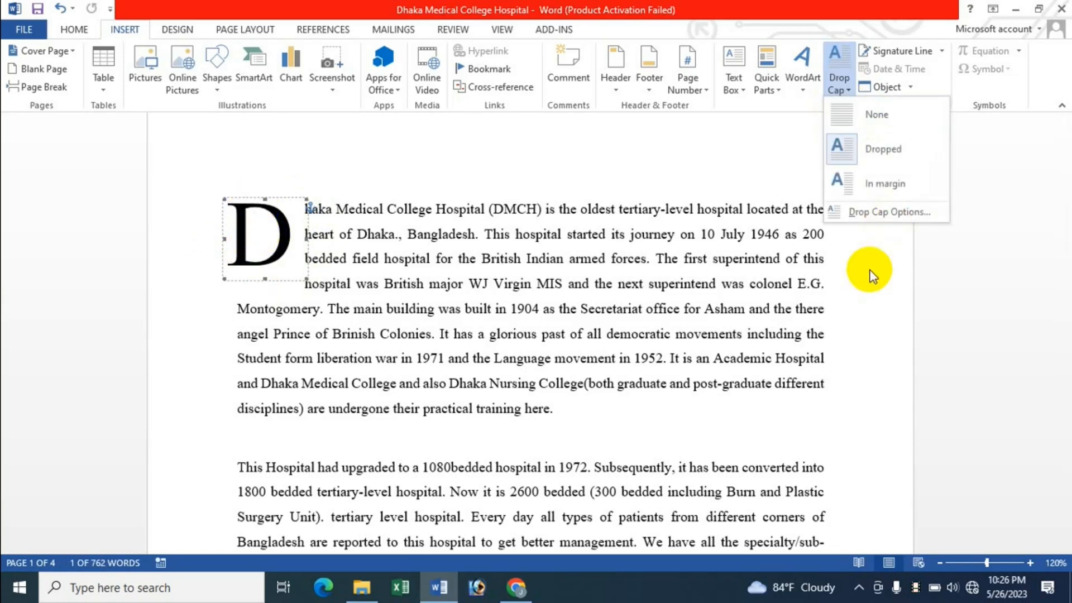
pyautogui.click(879, 223)
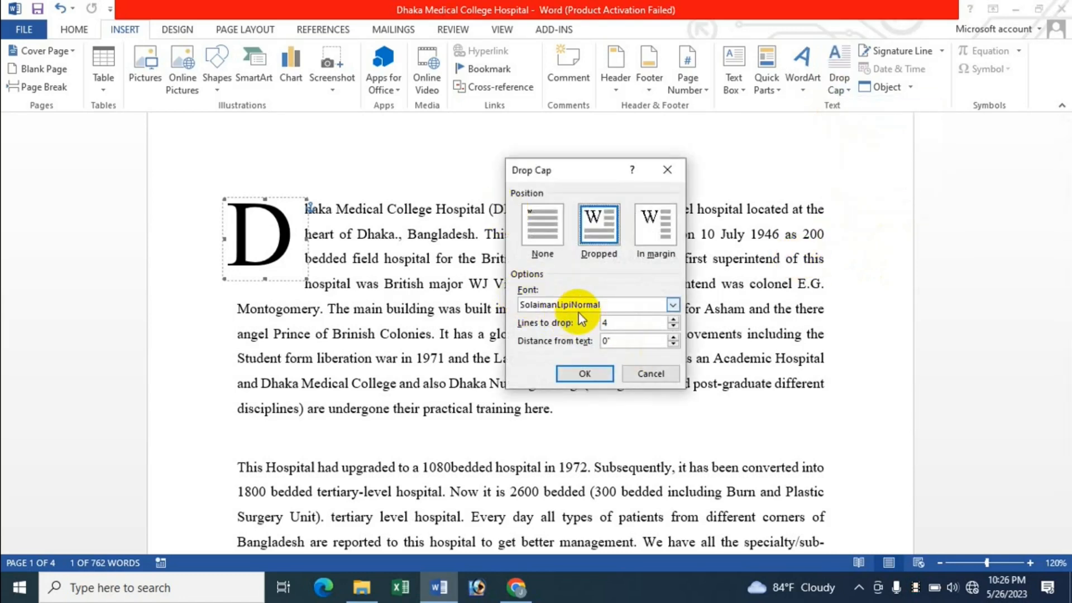
pyautogui.click(673, 306)
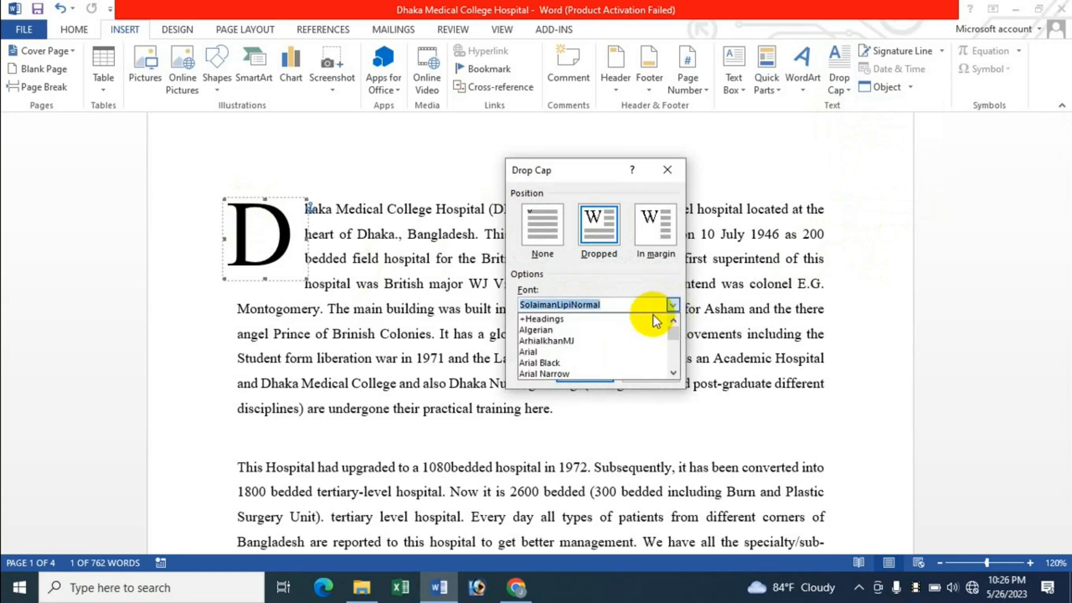
pyautogui.click(546, 363)
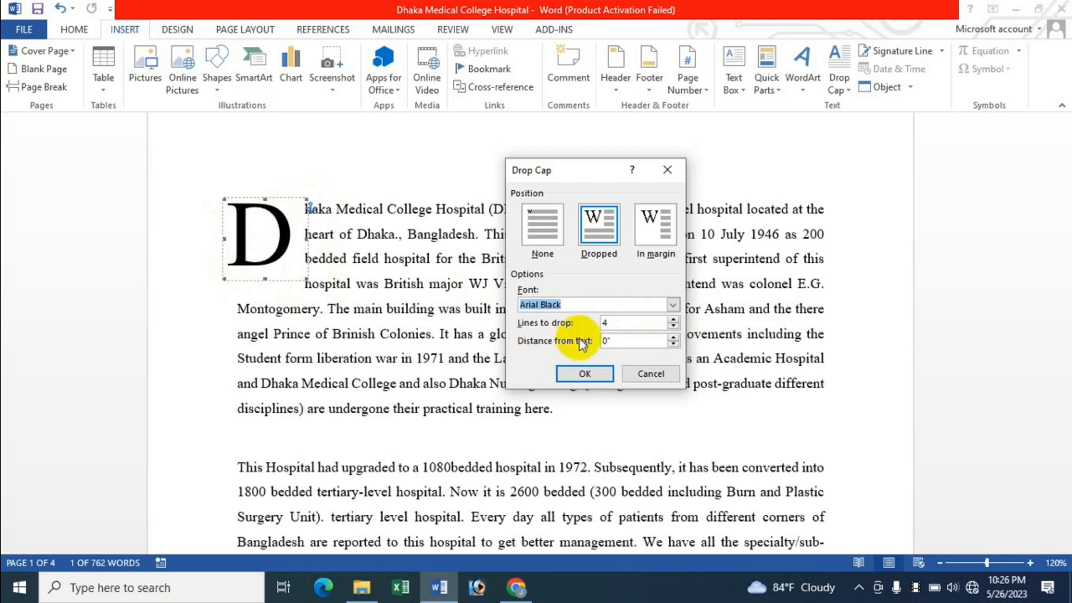
pyautogui.click(673, 321)
pyautogui.click(673, 321)
pyautogui.click(633, 327)
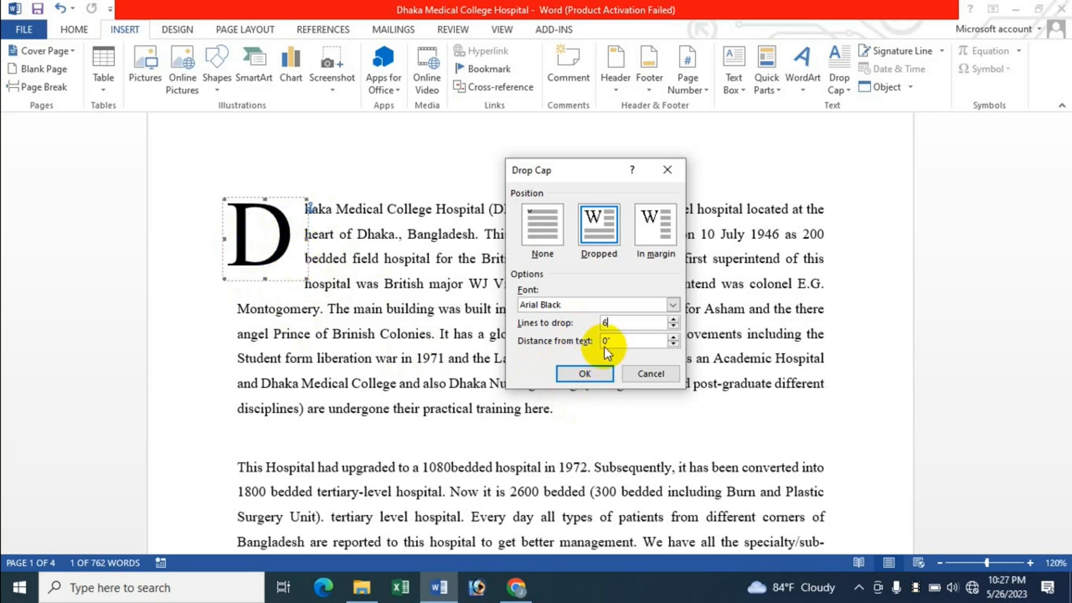
# Set the drop cap's distance from text to 0.5" and apply the options.
pyautogui.click(673, 337)
pyautogui.click(674, 337)
pyautogui.click(674, 337)
pyautogui.click(673, 338)
pyautogui.click(674, 337)
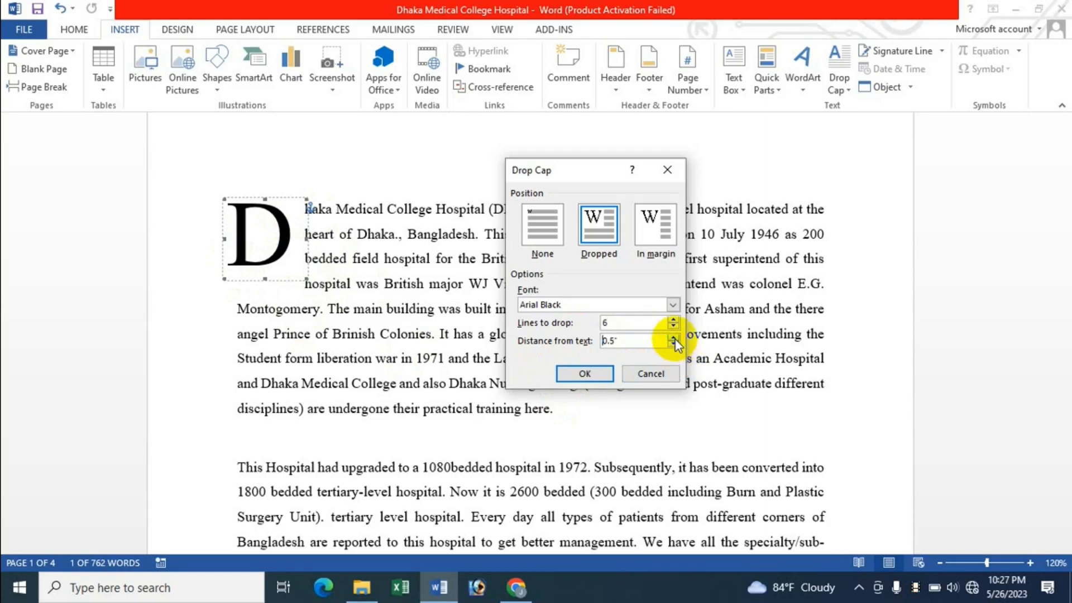
pyautogui.click(586, 375)
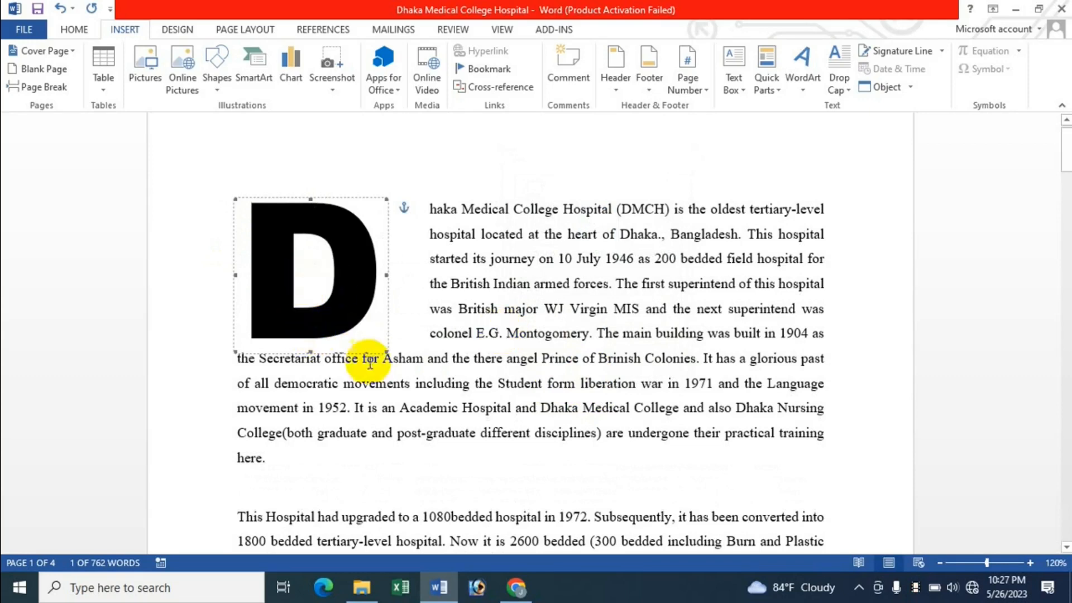
# Reopen the options of the Arial Black drop cap and increase its distance from text to 1".
pyautogui.click(321, 274)
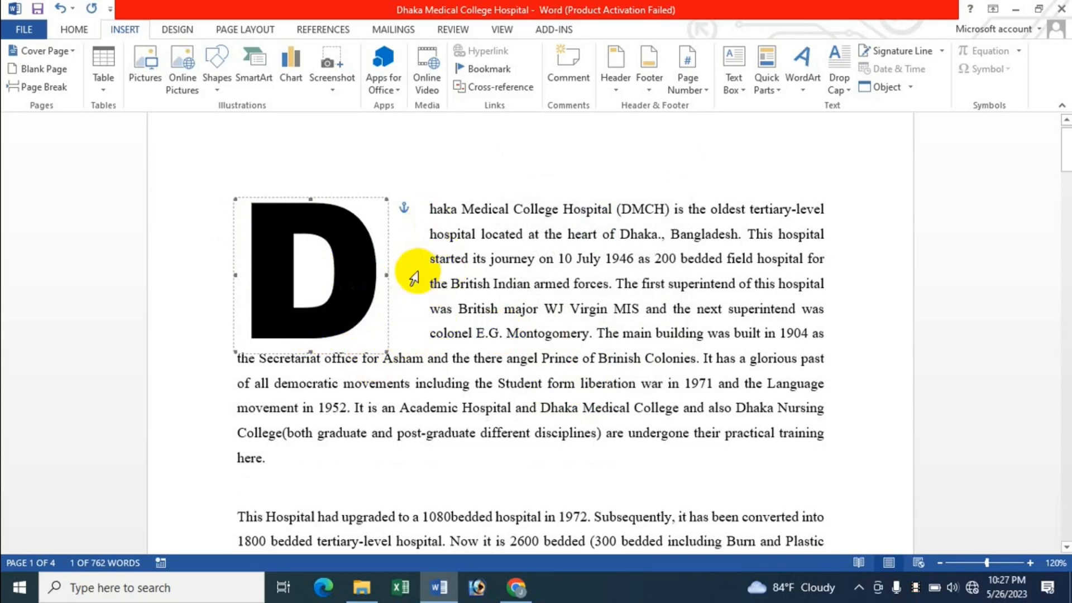
pyautogui.click(371, 276)
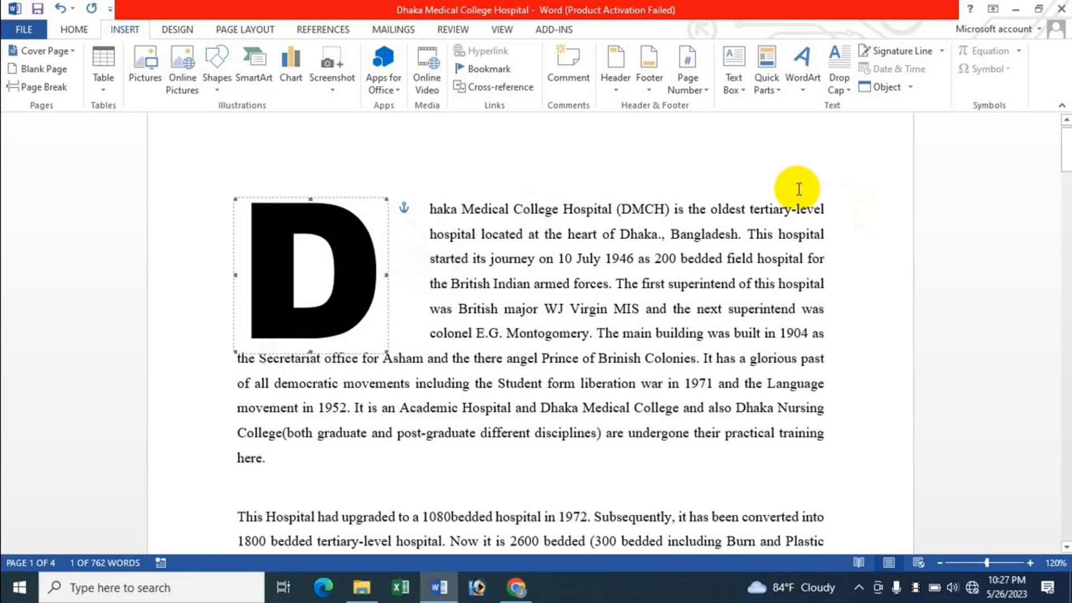
pyautogui.click(849, 91)
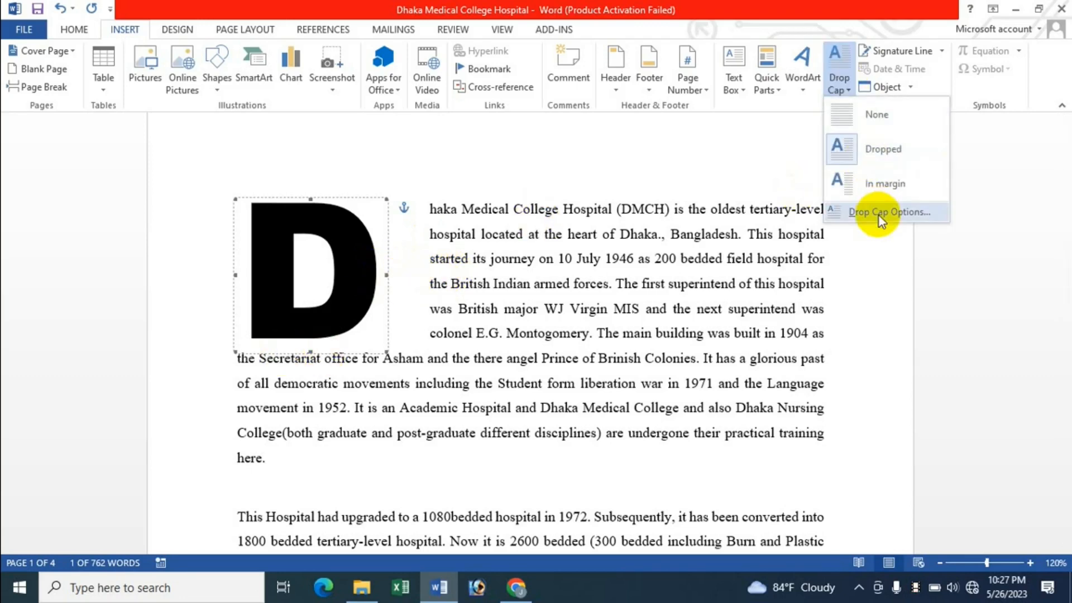
pyautogui.click(879, 215)
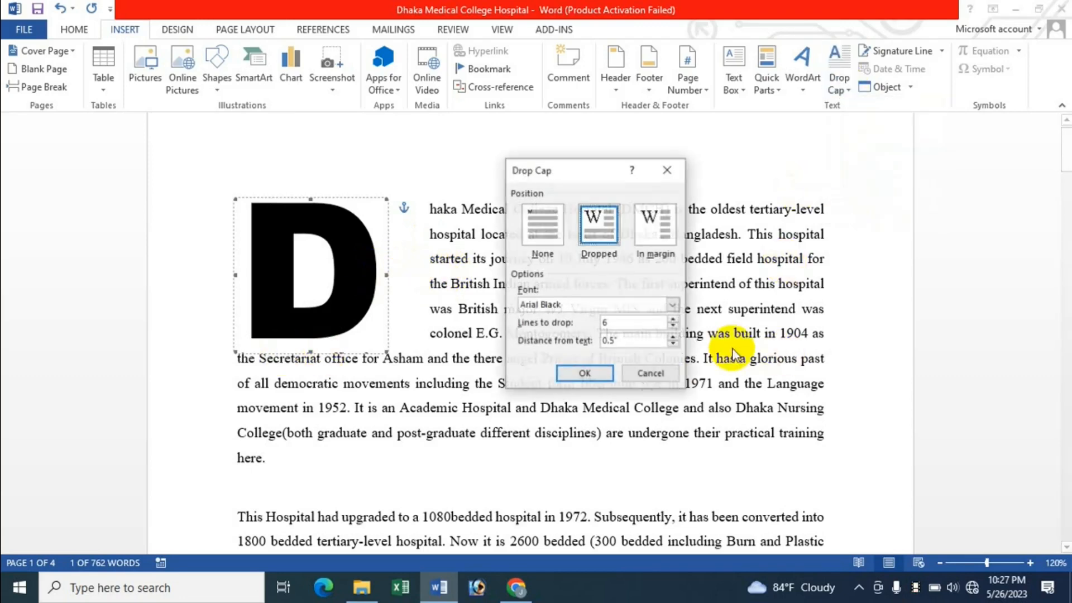
pyautogui.click(674, 338)
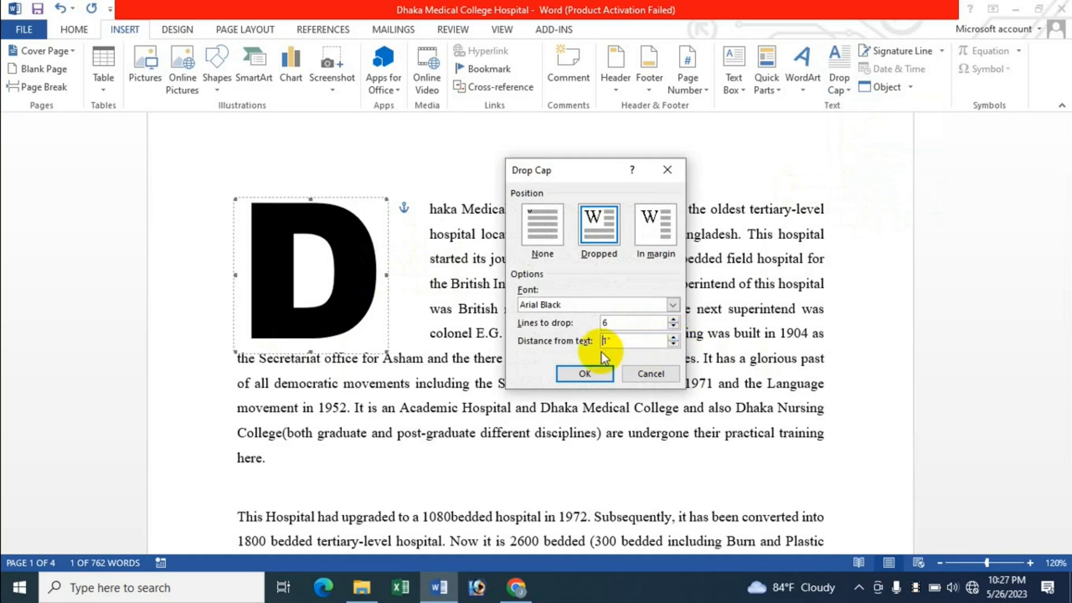
pyautogui.click(587, 374)
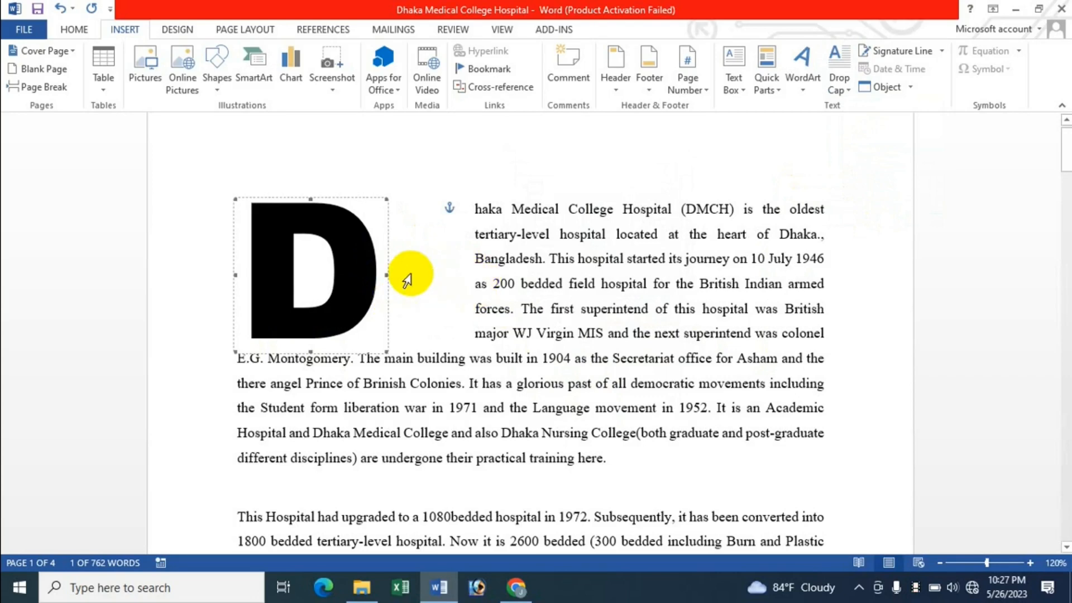
# Change the drop cap options to 0 distance from text, 3 lines to drop and the ArhialkhanMJ font.
pyautogui.click(840, 85)
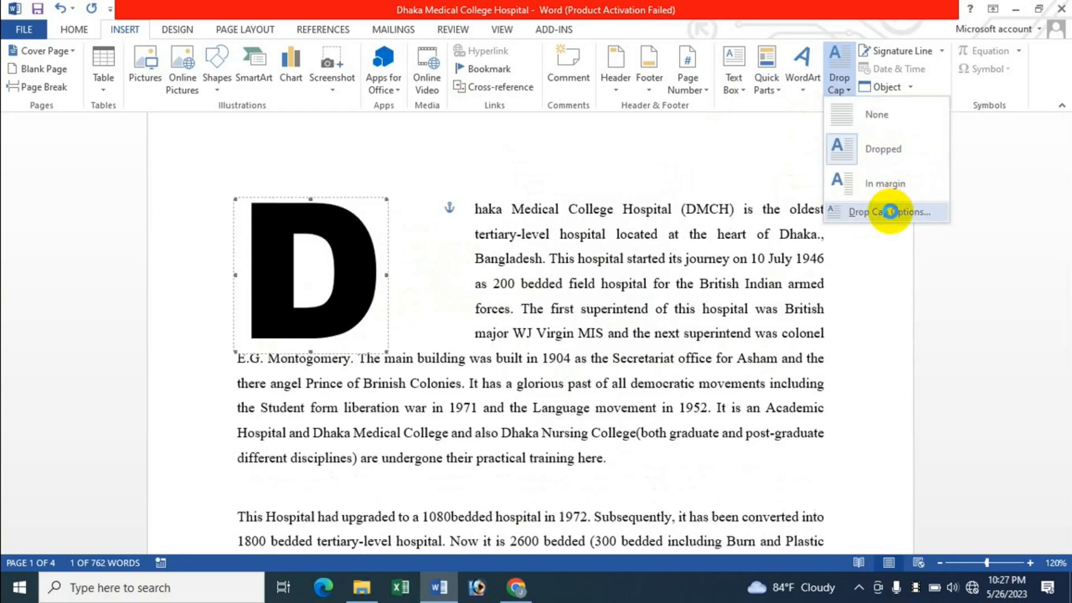
pyautogui.click(890, 212)
pyautogui.doubleClick(641, 340)
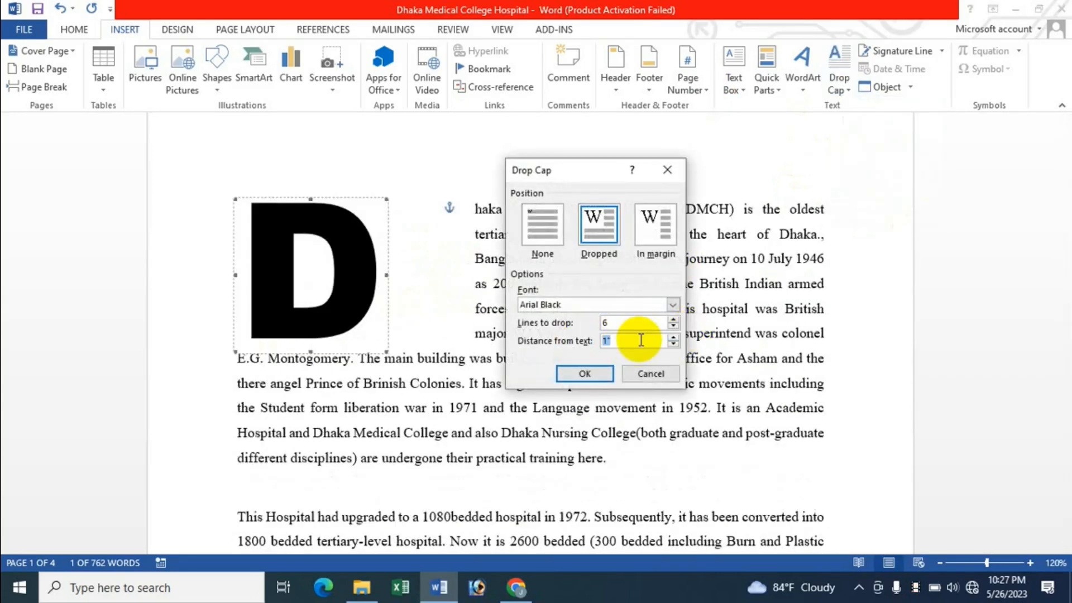
pyautogui.write('0')
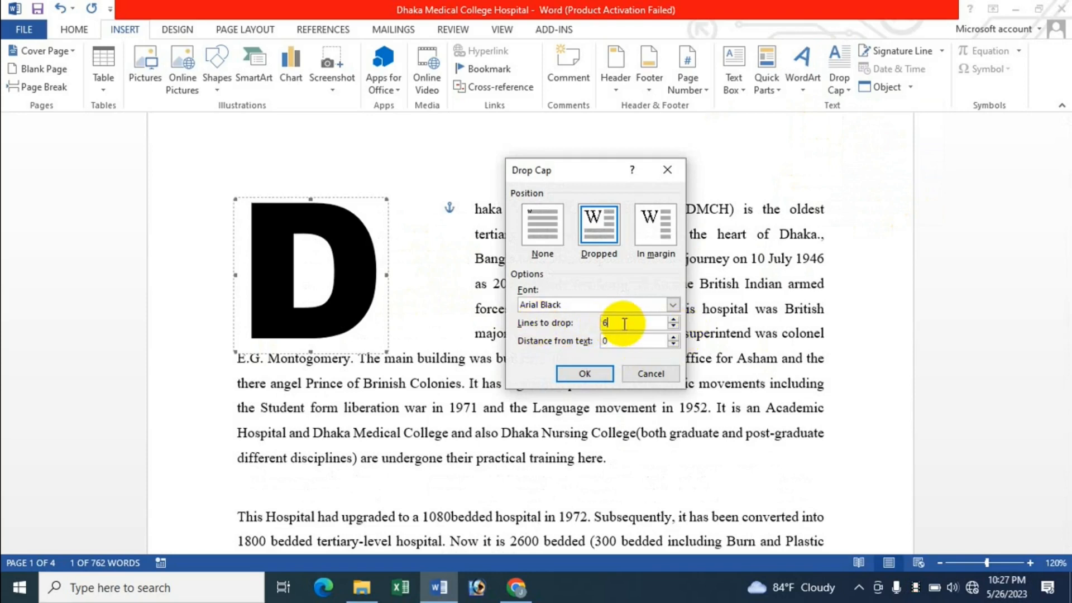
pyautogui.doubleClick(602, 323)
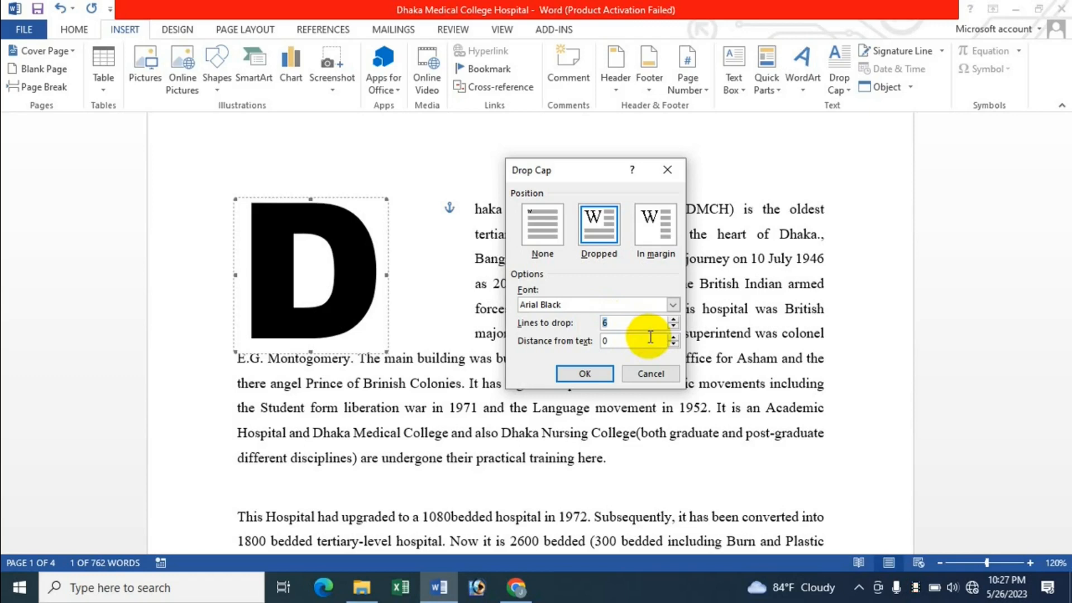
pyautogui.write('3')
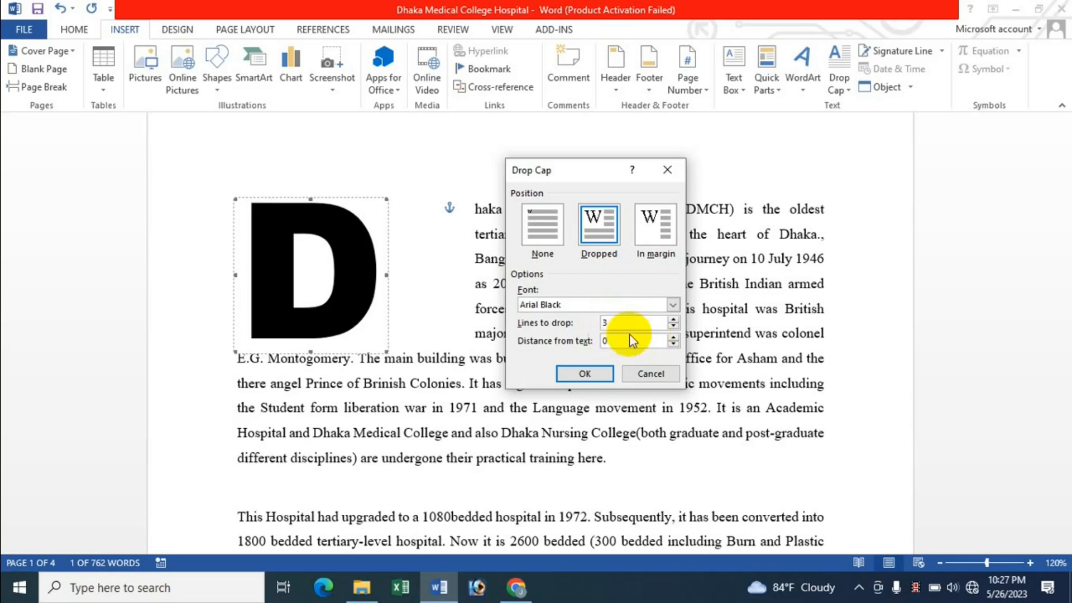
pyautogui.click(673, 305)
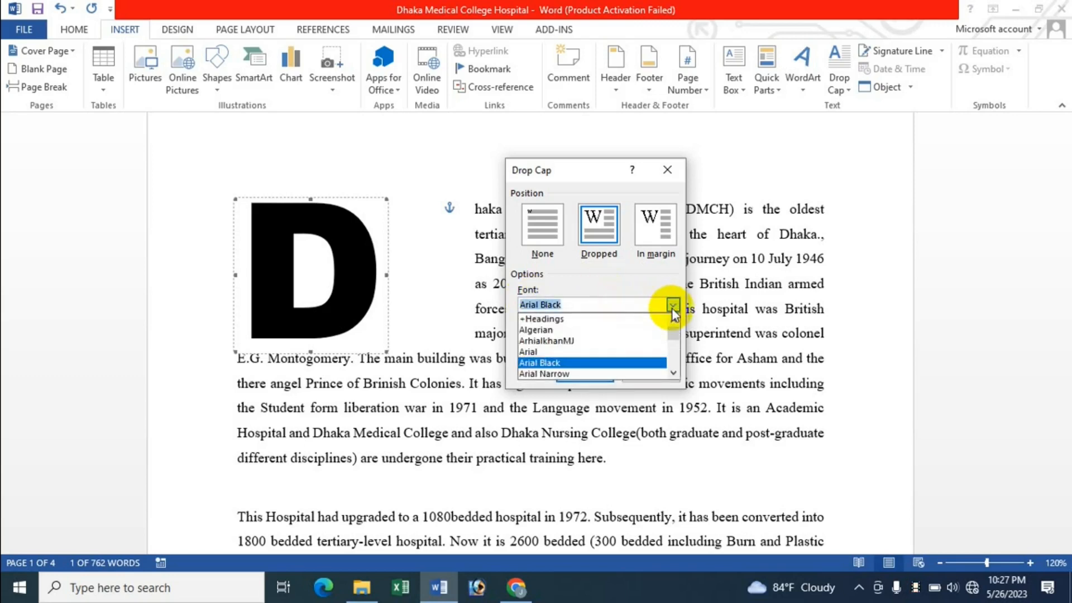
pyautogui.click(554, 341)
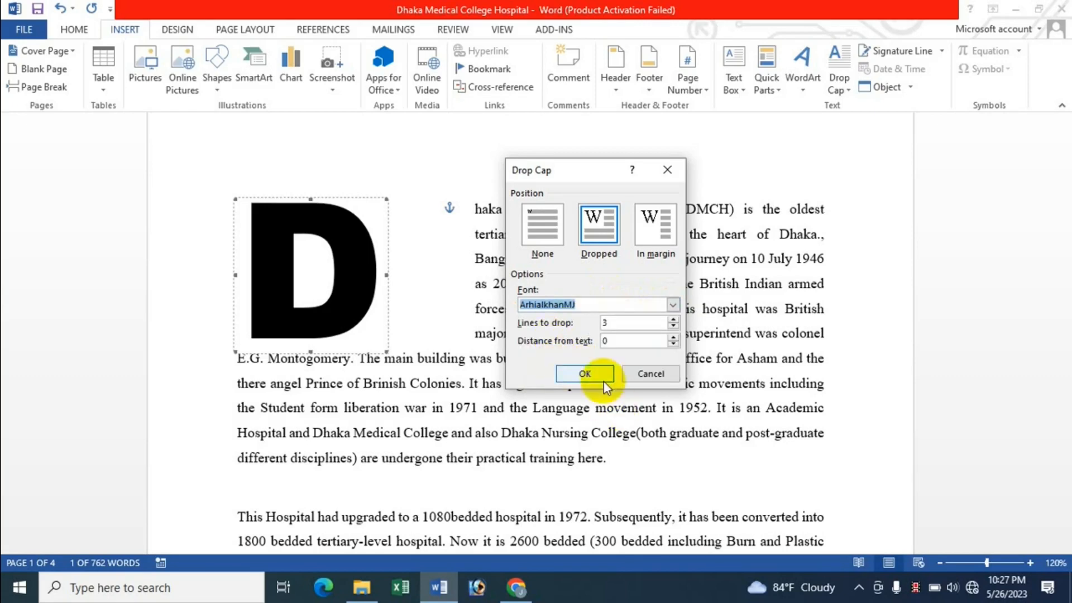
pyautogui.click(586, 374)
# Change the drop cap's font to Arial Narrow and place the cursor back in the paragraph text.
pyautogui.doubleClick(269, 221)
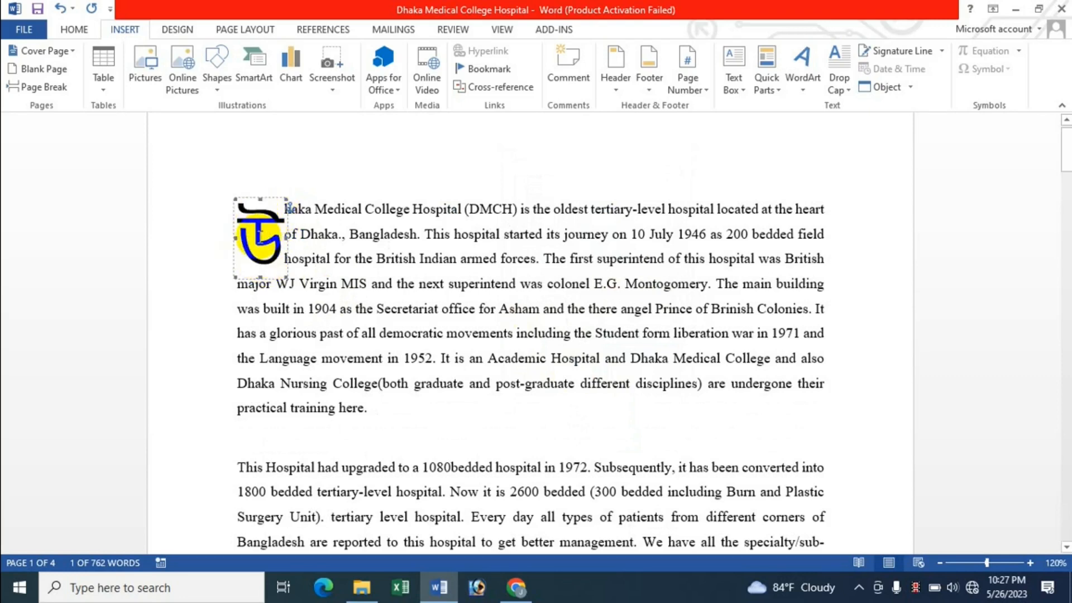
pyautogui.click(837, 80)
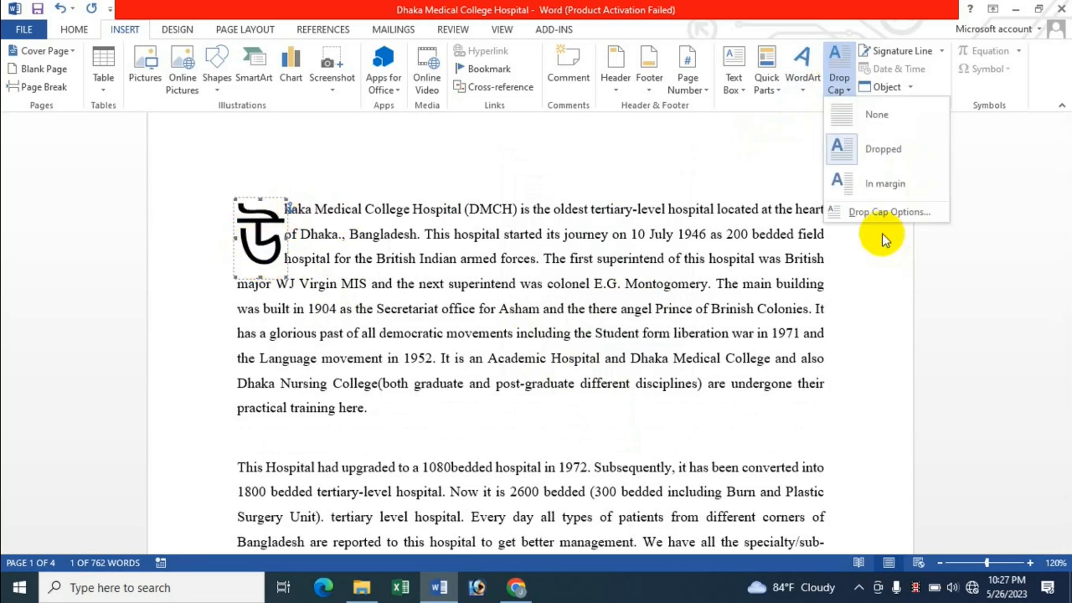
pyautogui.click(883, 212)
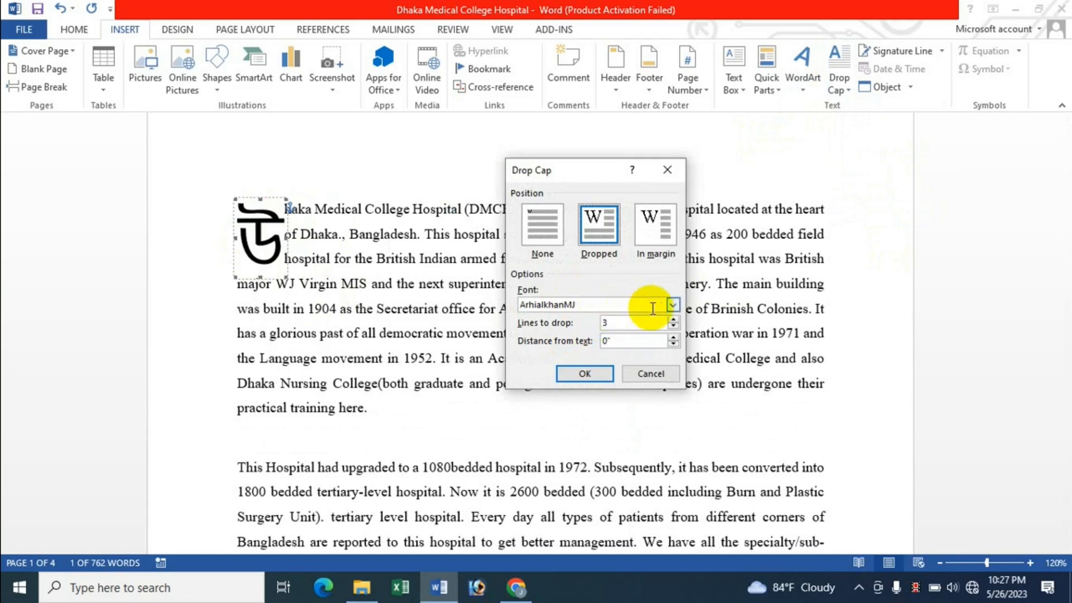
pyautogui.click(673, 304)
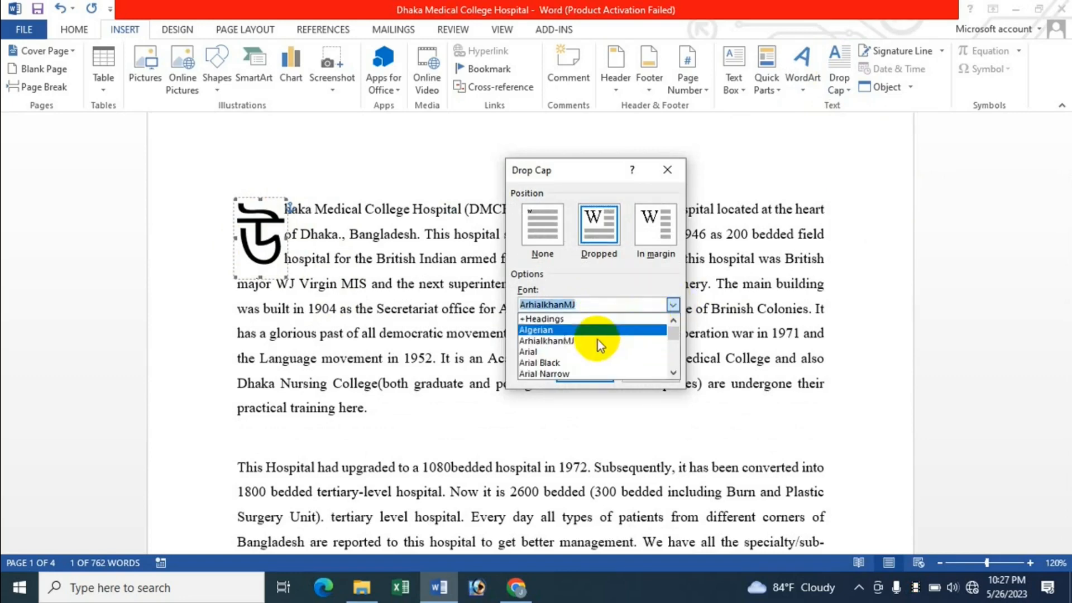
pyautogui.click(553, 374)
pyautogui.click(588, 375)
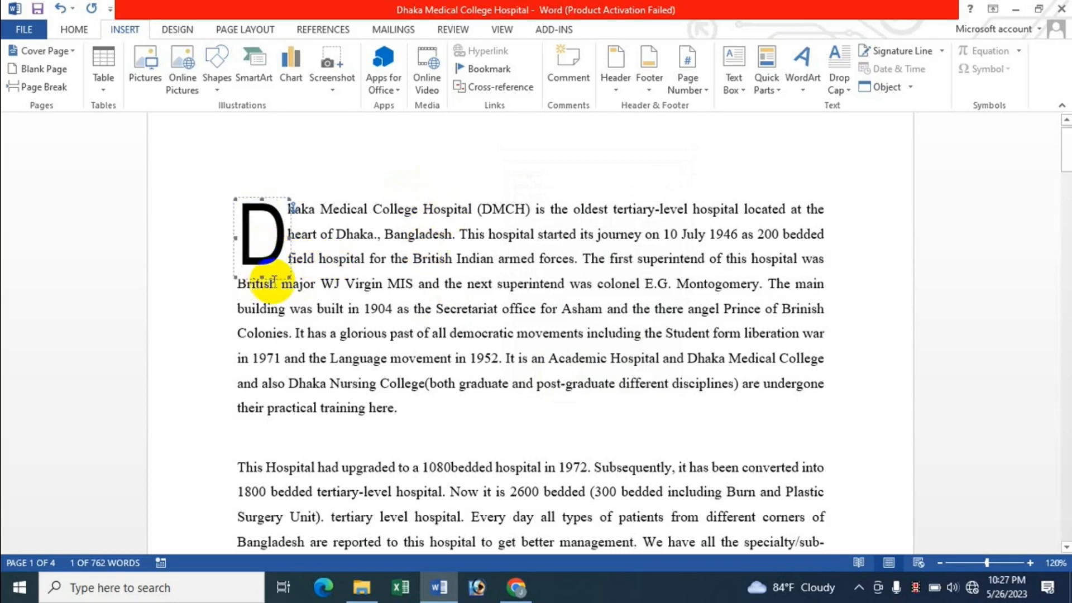
pyautogui.click(321, 211)
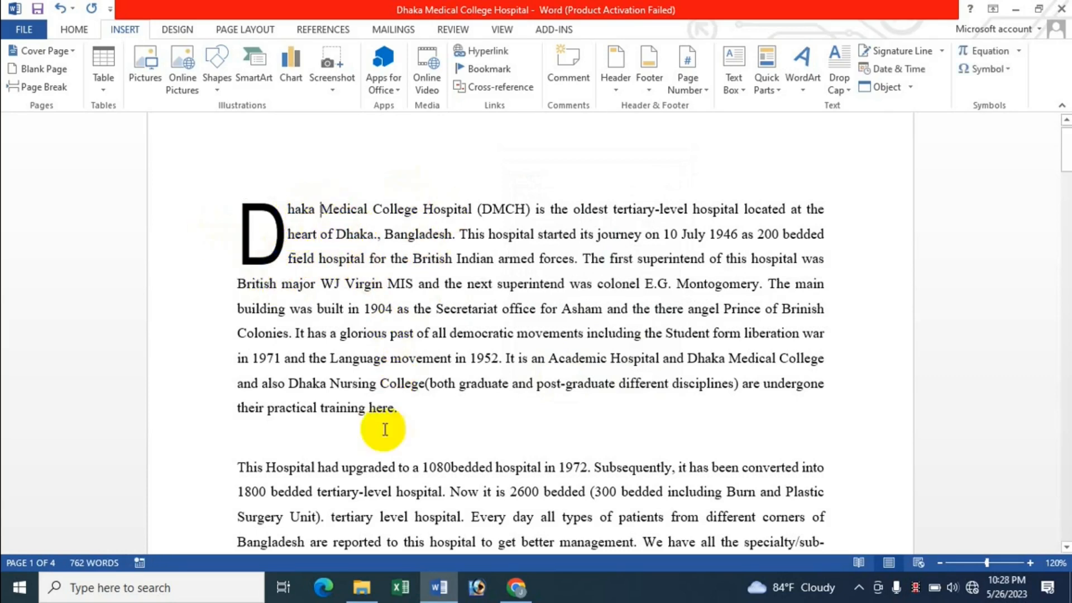
pyautogui.click(288, 210)
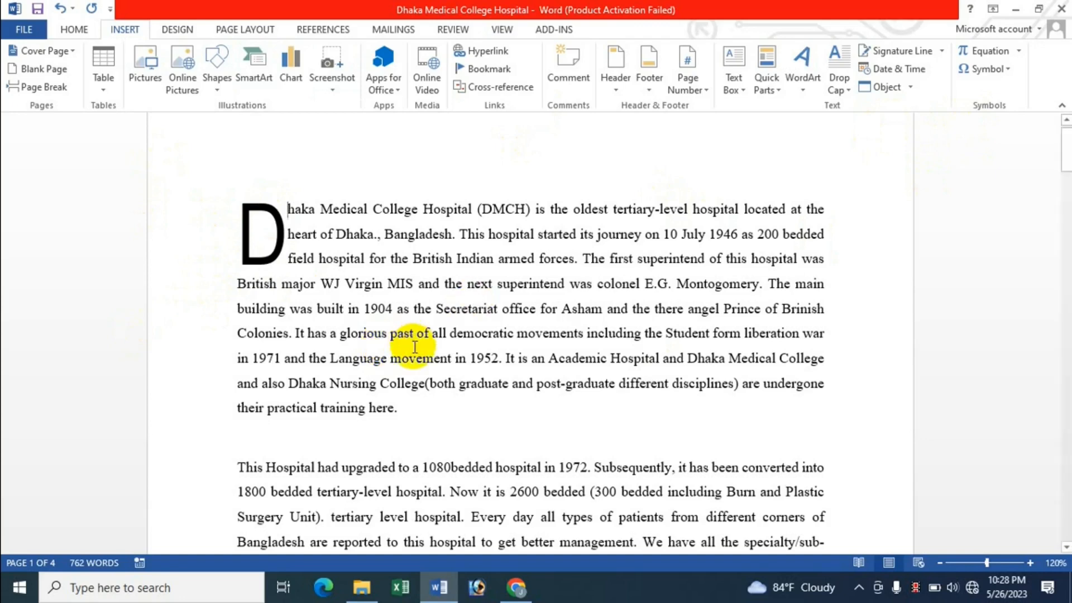
# Switch to Chrome to show the YouTube channel's videos page.
pyautogui.click(518, 594)
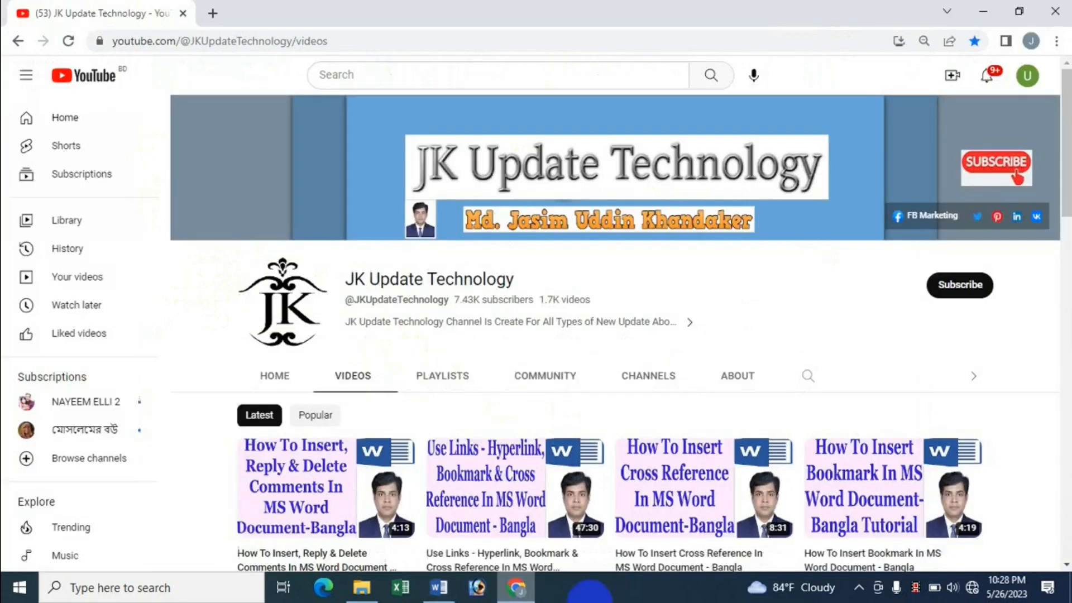